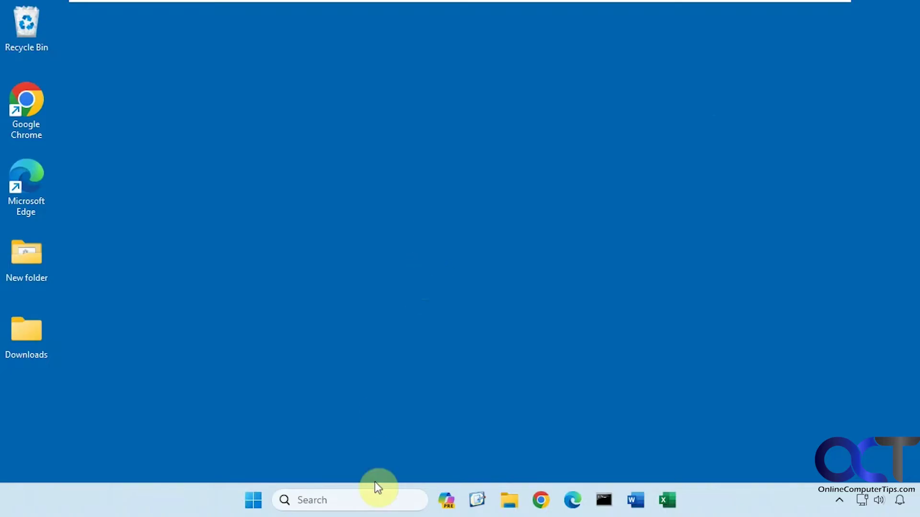
Launch Windows Security from search, maximize it and open Virus & threat protection's Scan options
left_click(352, 500)
type("wind")
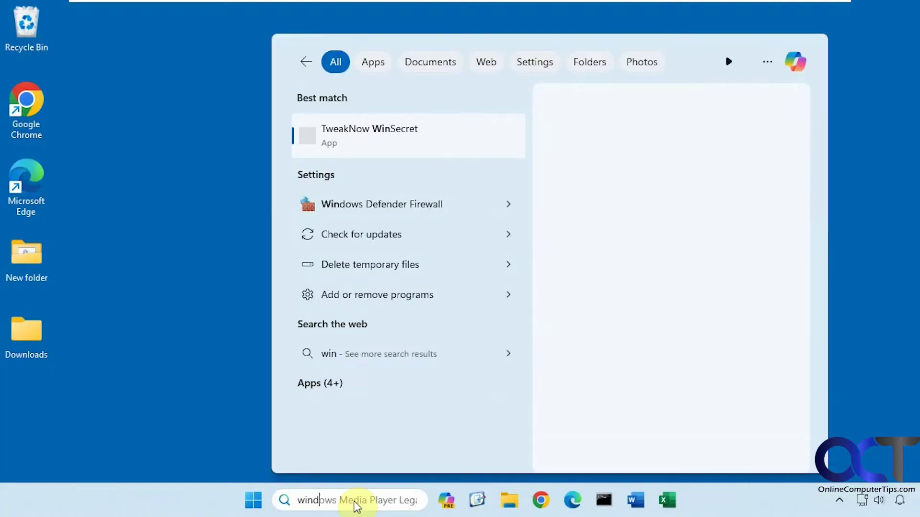
type("ows se")
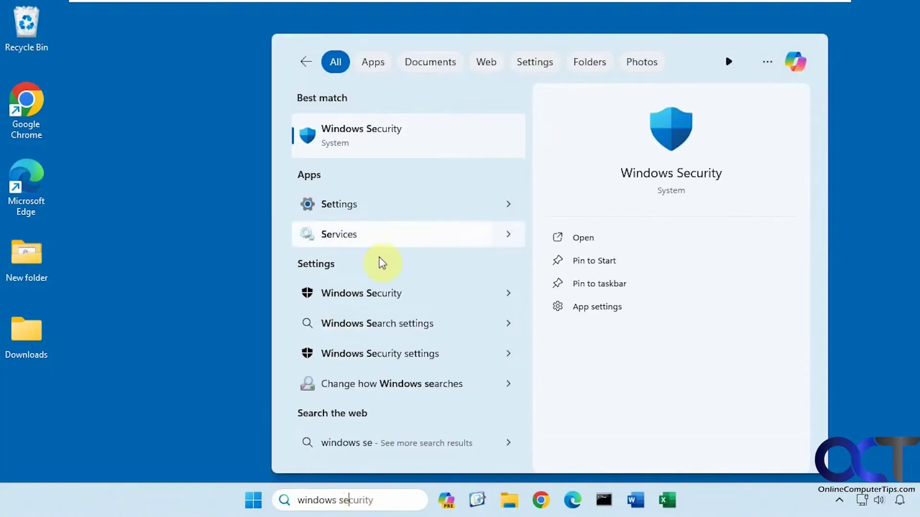
left_click(382, 144)
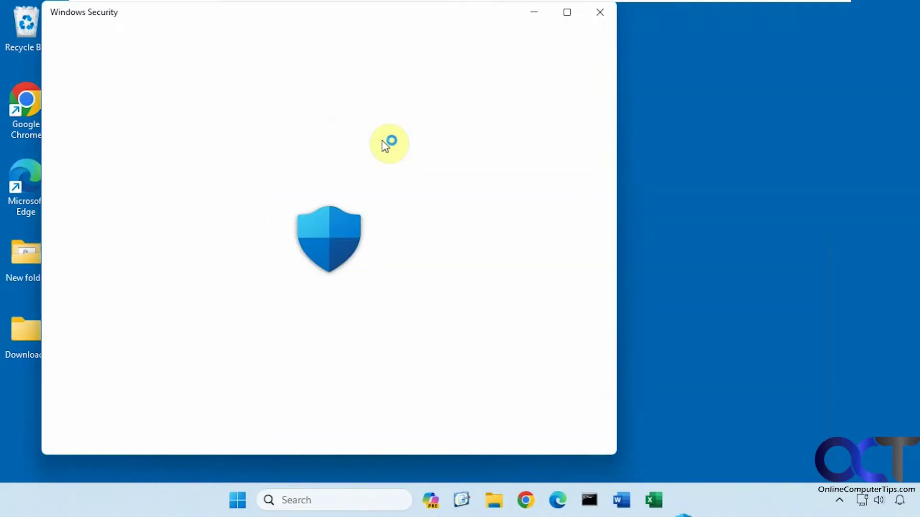
left_click(567, 12)
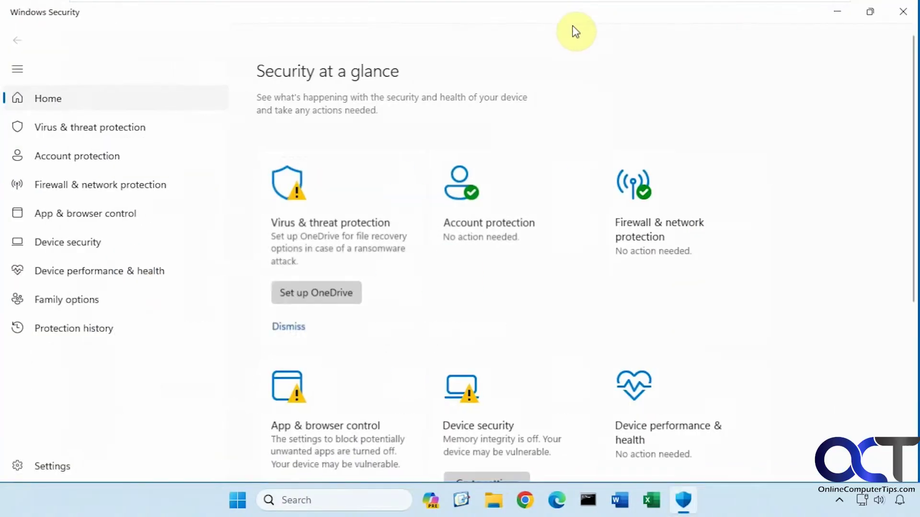
left_click(89, 135)
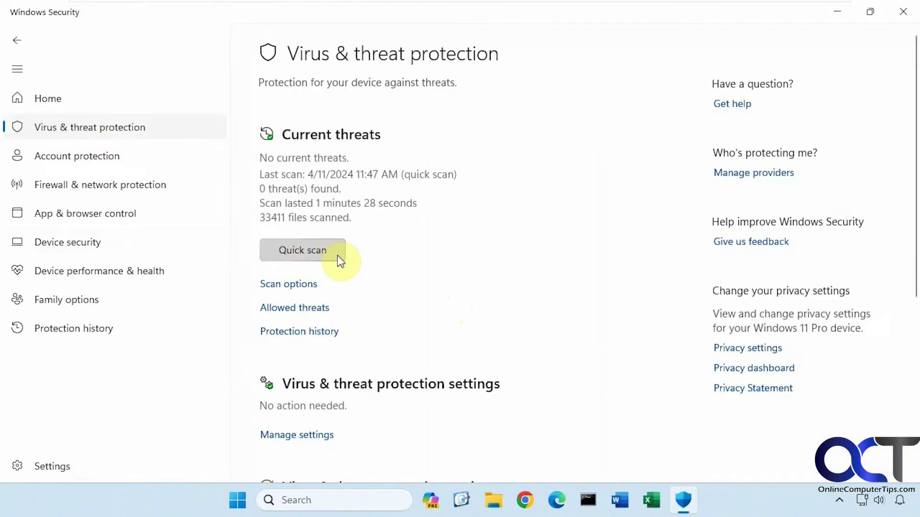
left_click(304, 286)
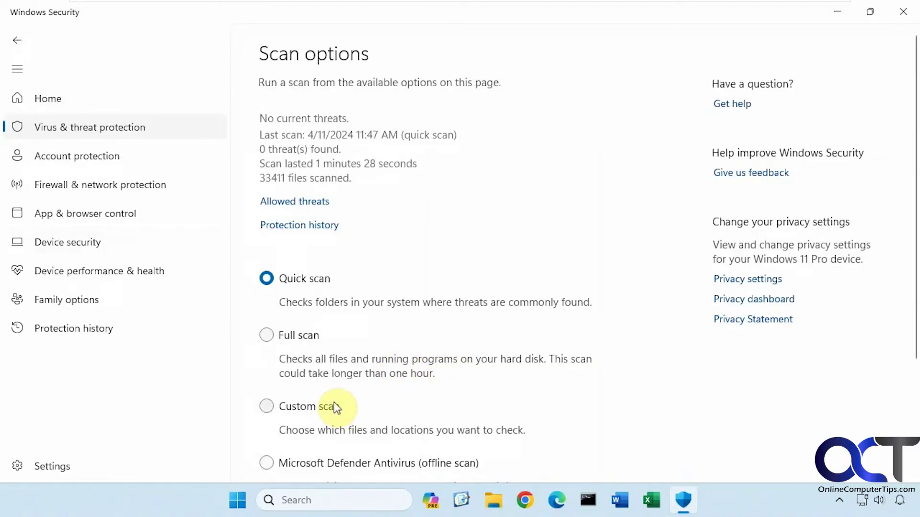
Scroll down to the Microsoft Defender Antivirus (offline scan) option, then minimize Windows Security
scroll(484, 381, "down", 3)
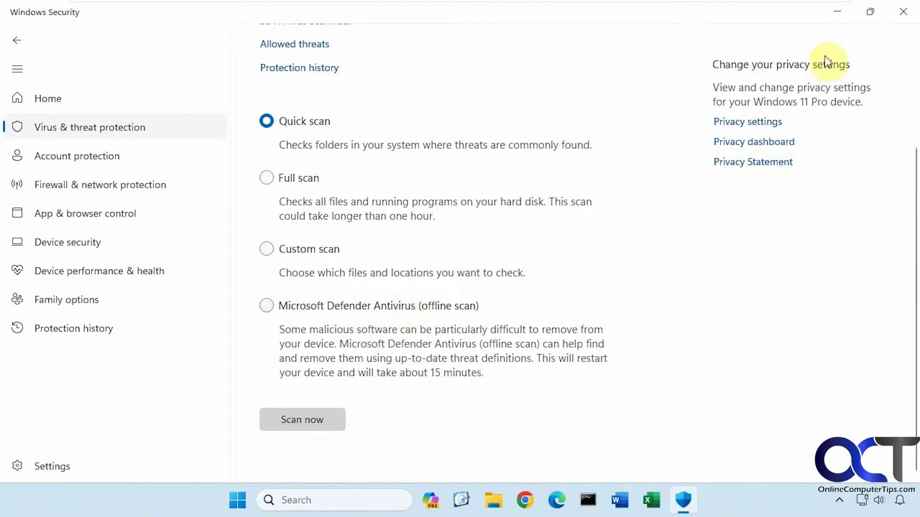
left_click(838, 12)
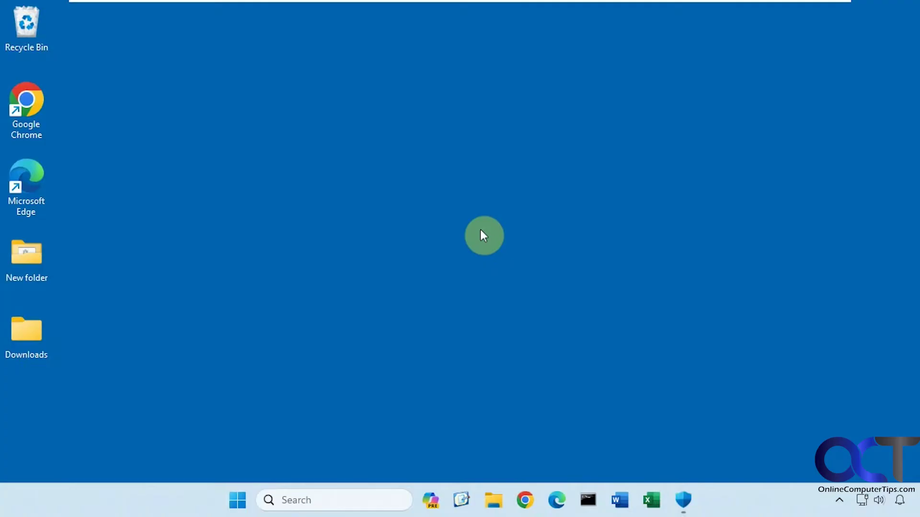
Create a new text document on the desktop named VIRUS.txt
right_click(481, 234)
mouse_move(516, 321)
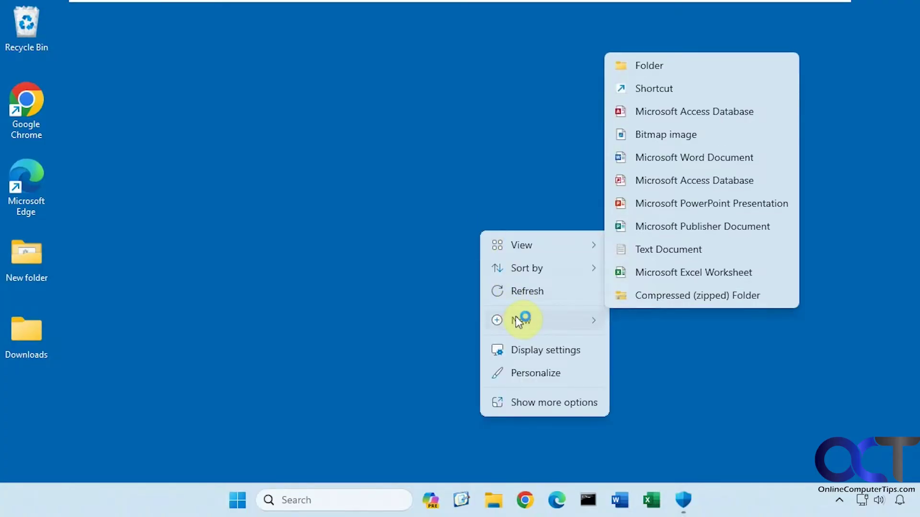
left_click(652, 250)
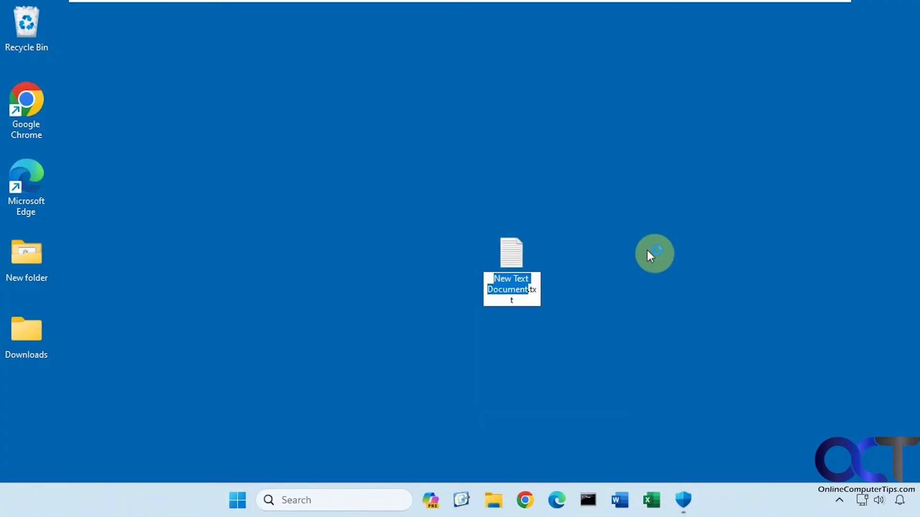
type("VIRUS")
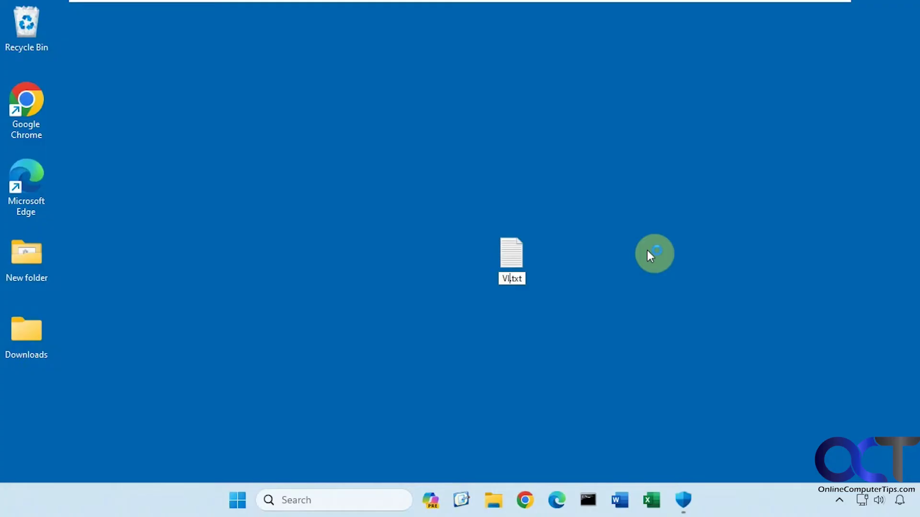
key("Return")
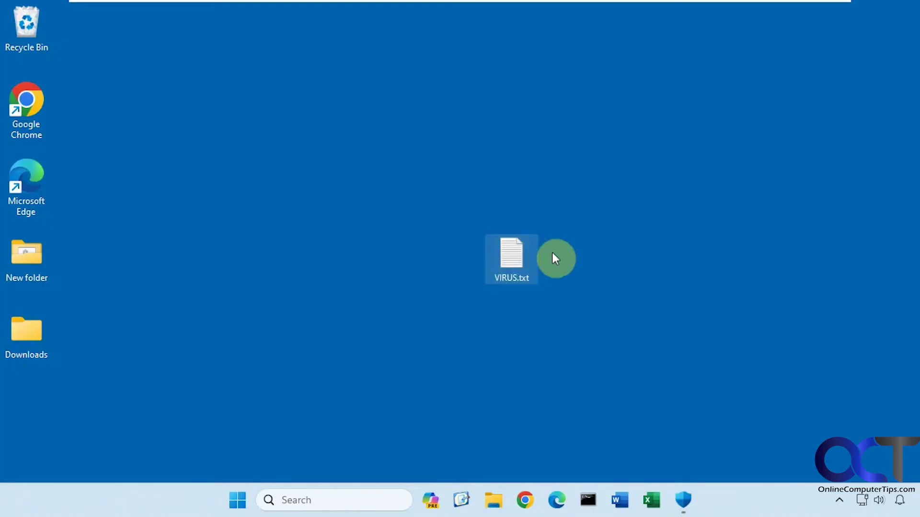
Open VIRUS.txt in Notepad, paste the EICAR test string, save it, and dismiss Defender's threat alert
double_click(524, 264)
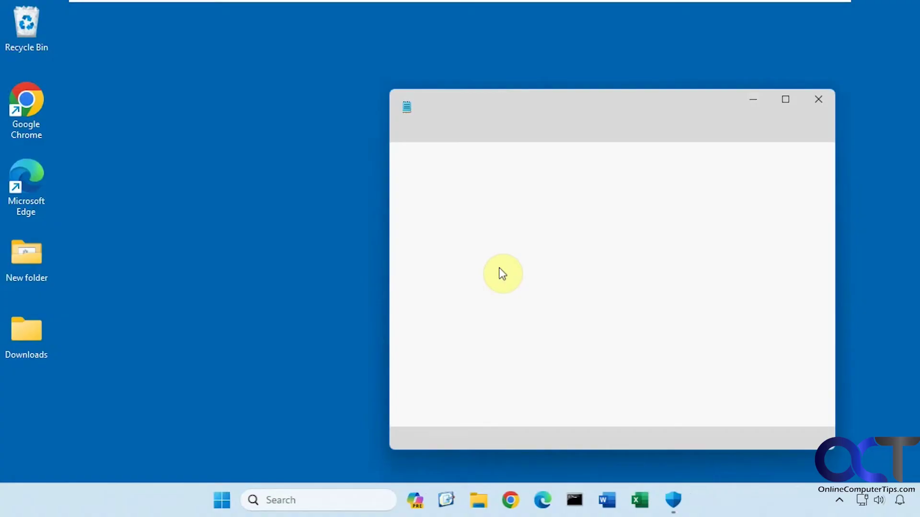
type("X5O!P%@AP[4\\PZX54(P^)7CC)7}$EICAR-STANDARD-ANTIVIRUS-TEST-FILE!$H+H*")
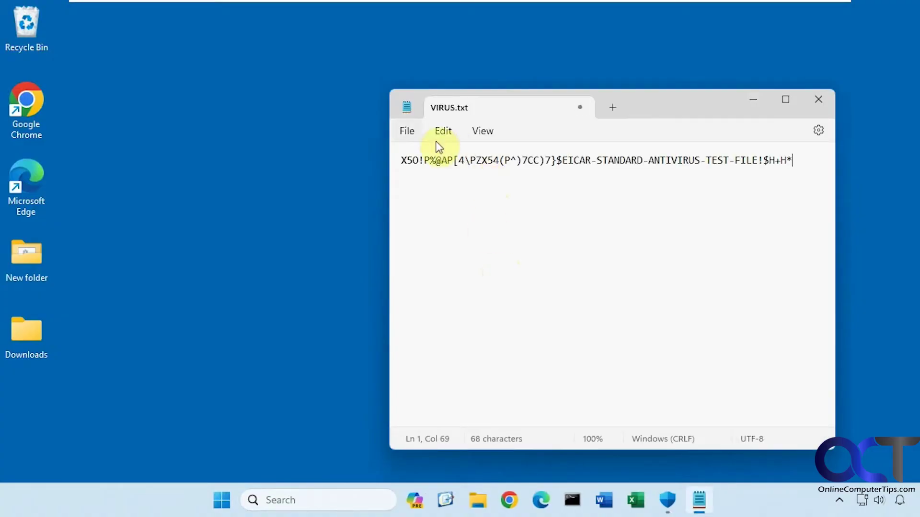
left_click(408, 137)
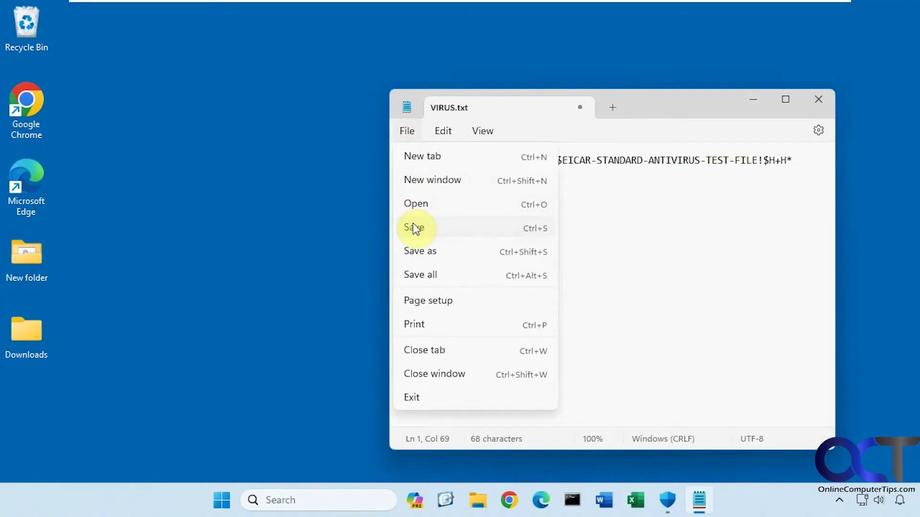
left_click(415, 227)
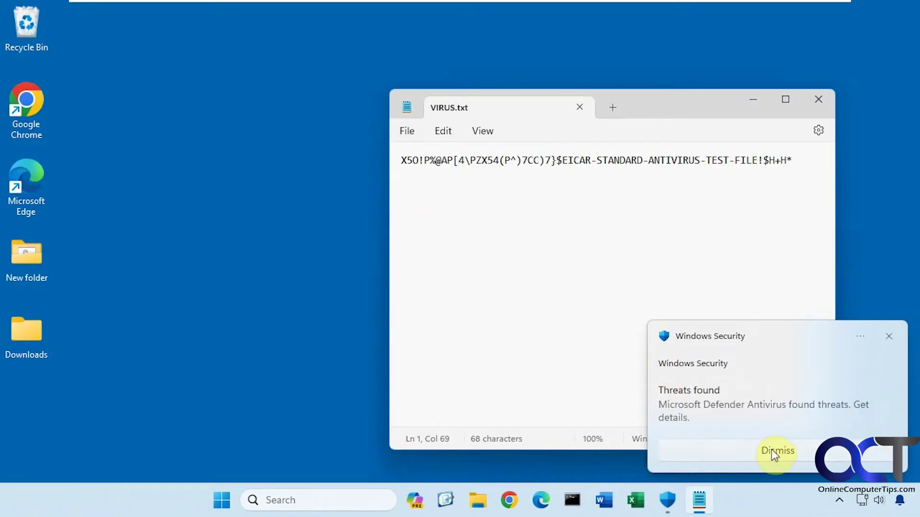
left_click(786, 450)
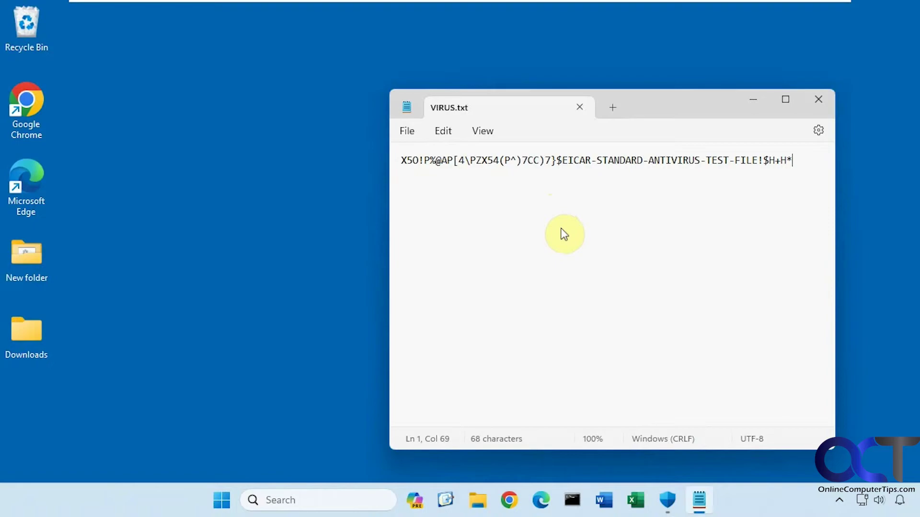
Close Notepad and run a Microsoft Defender Antivirus offline scan, approving UAC and the sign-out warning
left_click(819, 100)
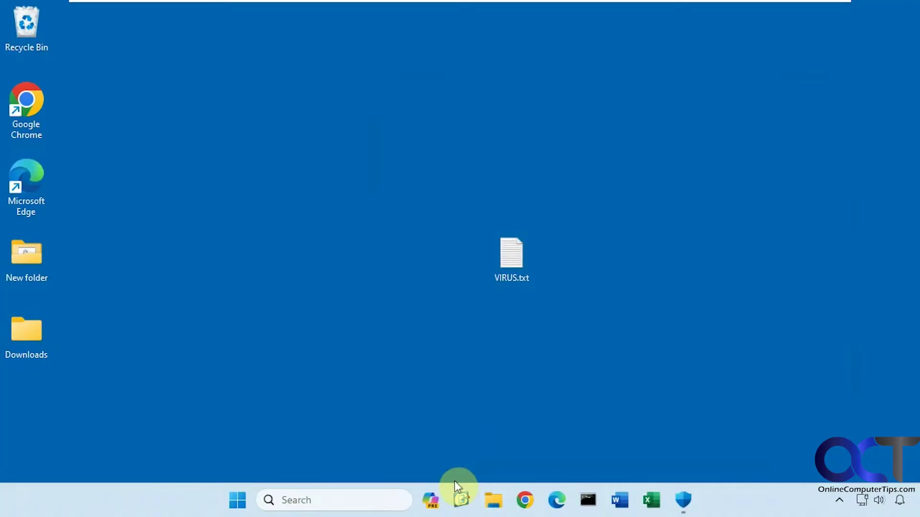
left_click(683, 500)
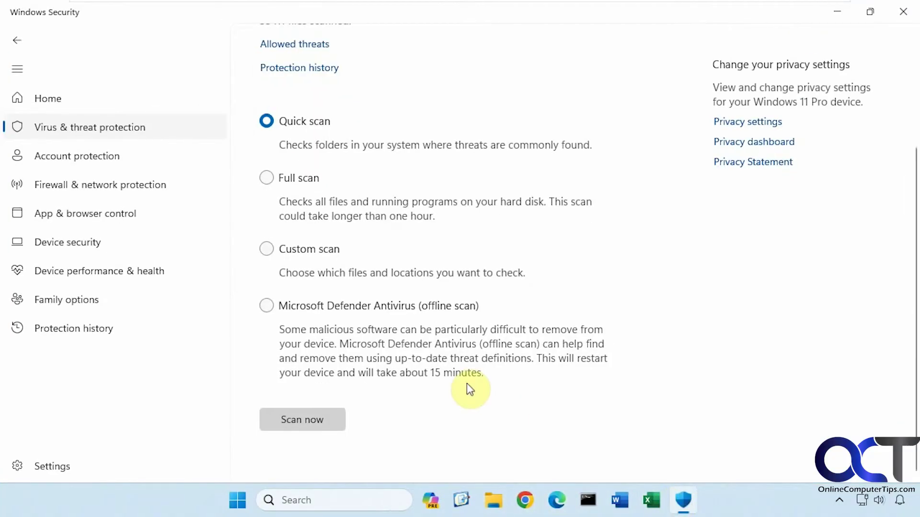
left_click(334, 309)
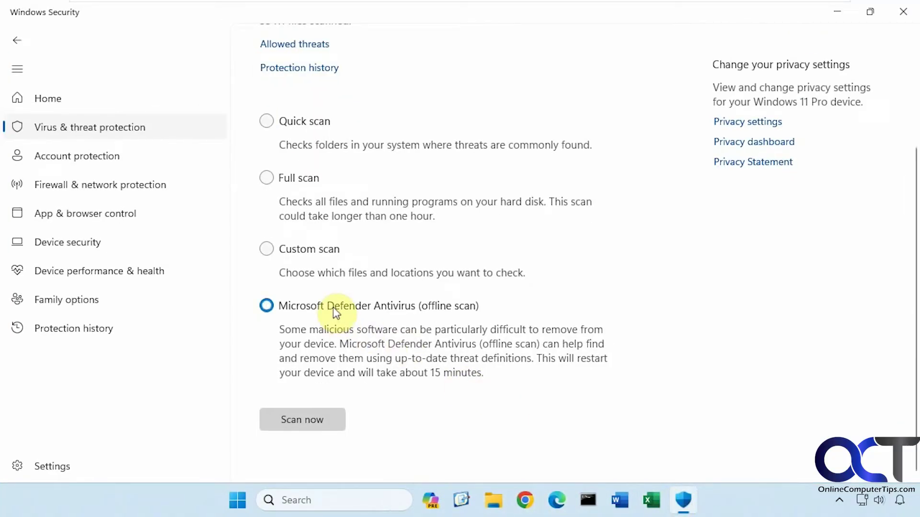
left_click(316, 416)
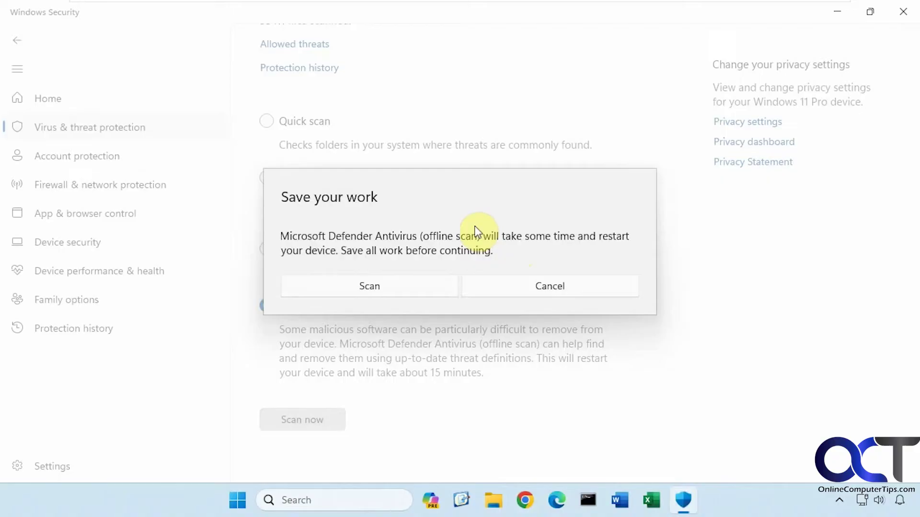
left_click(386, 288)
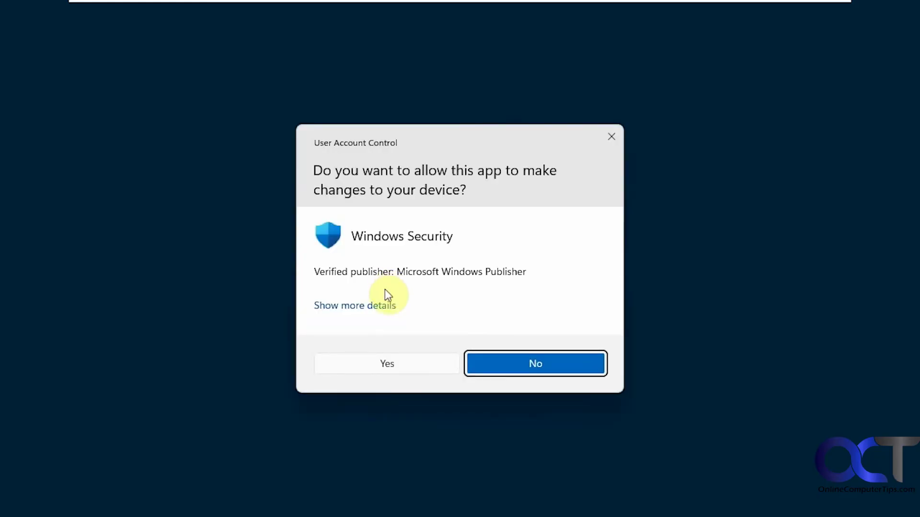
left_click(397, 365)
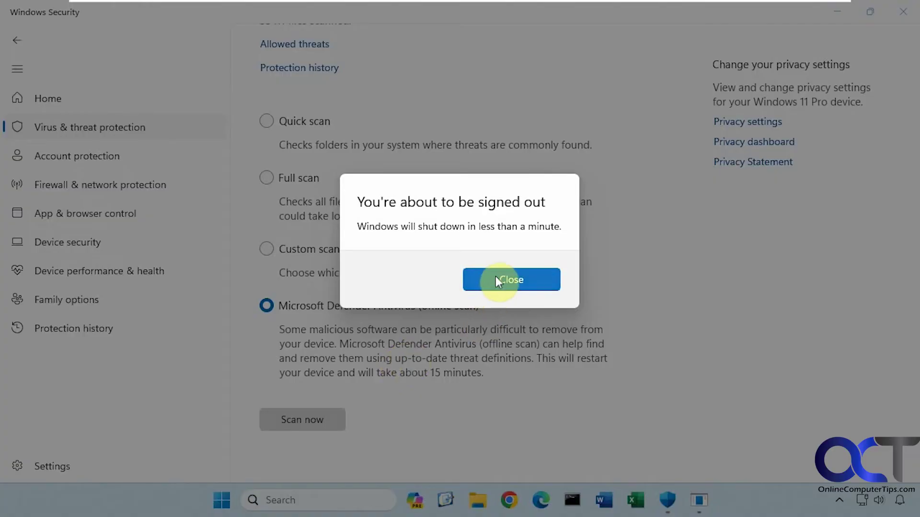
left_click(496, 278)
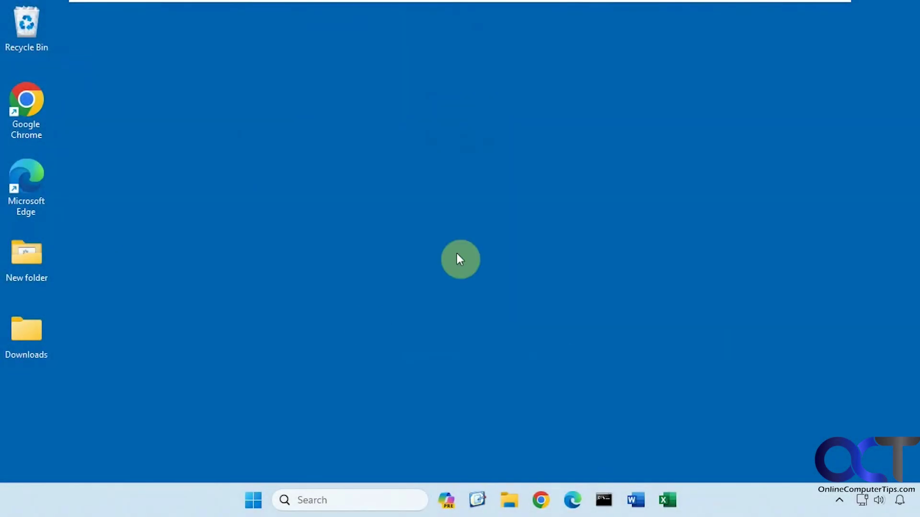
Relaunch Windows Security from search, maximize it and go to Virus & threat protection
left_click(323, 502)
type("windo")
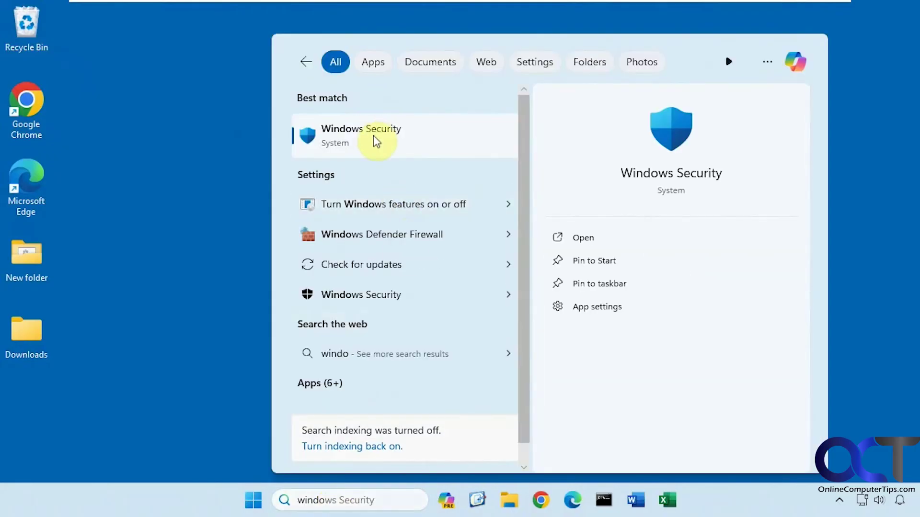
left_click(373, 135)
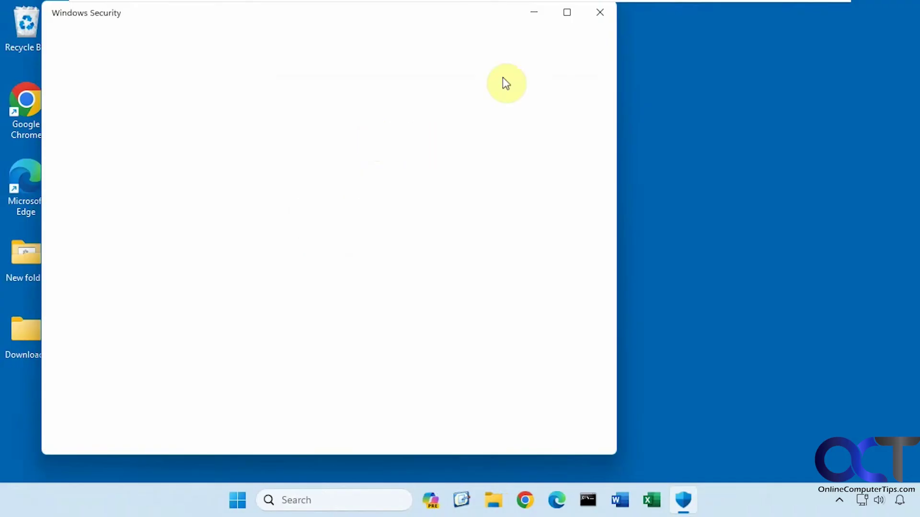
left_click(566, 21)
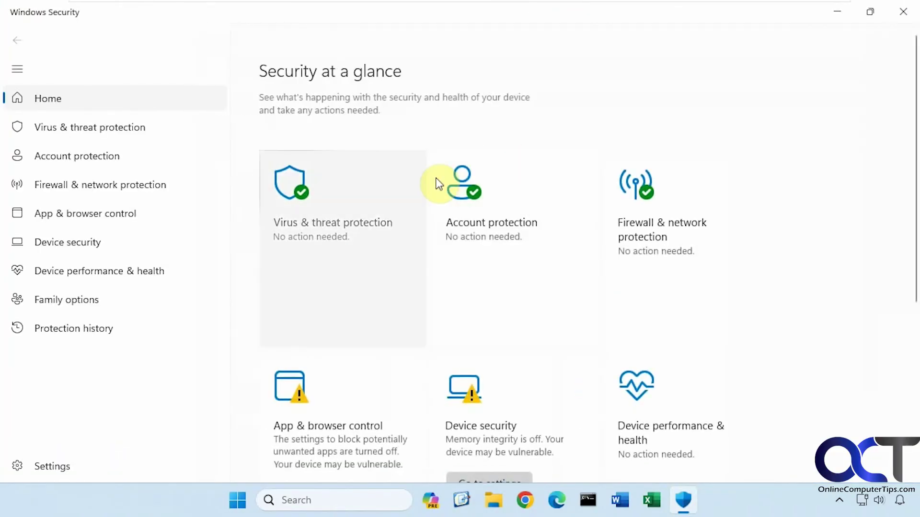
left_click(90, 125)
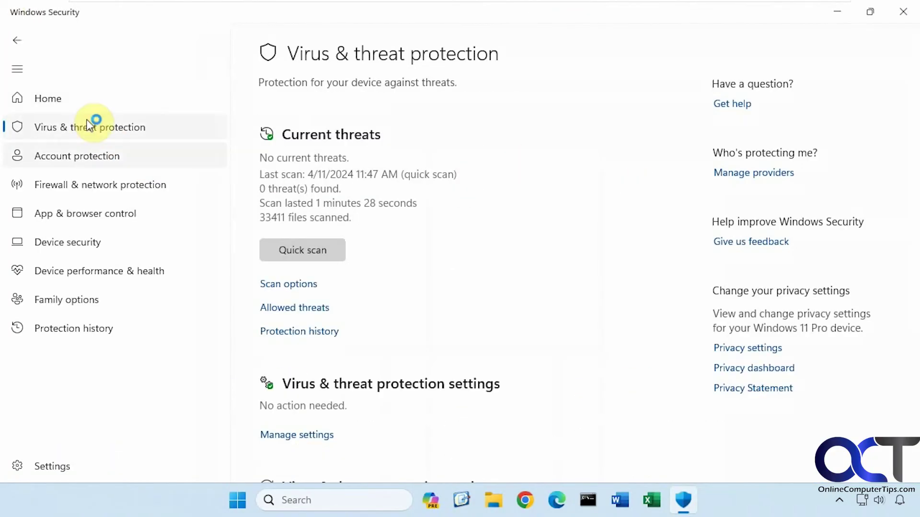
Expand the Threat quarantined entry in Protection history, approving UAC, and check its Actions list
left_click(309, 332)
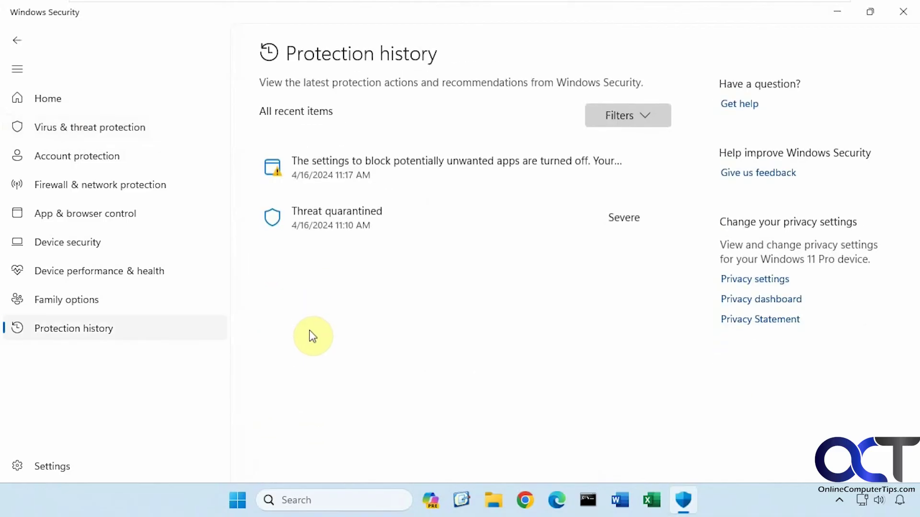
left_click(570, 232)
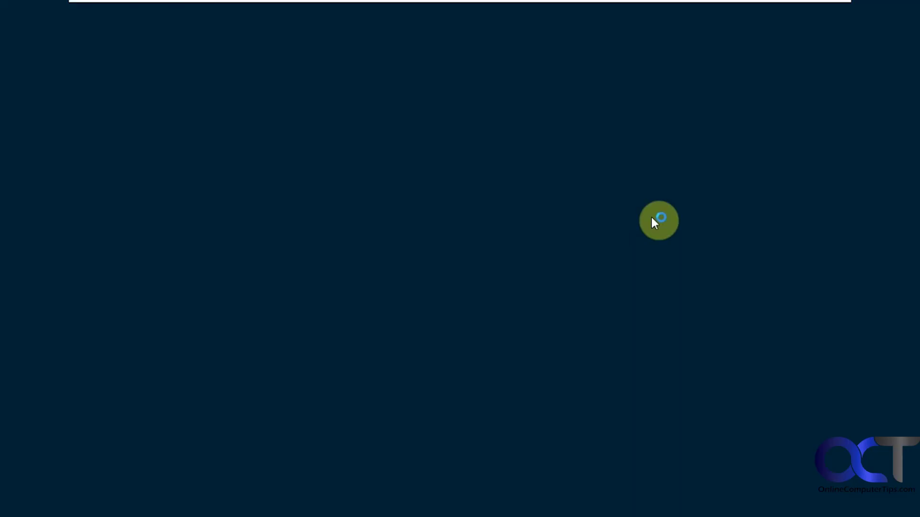
left_click(431, 359)
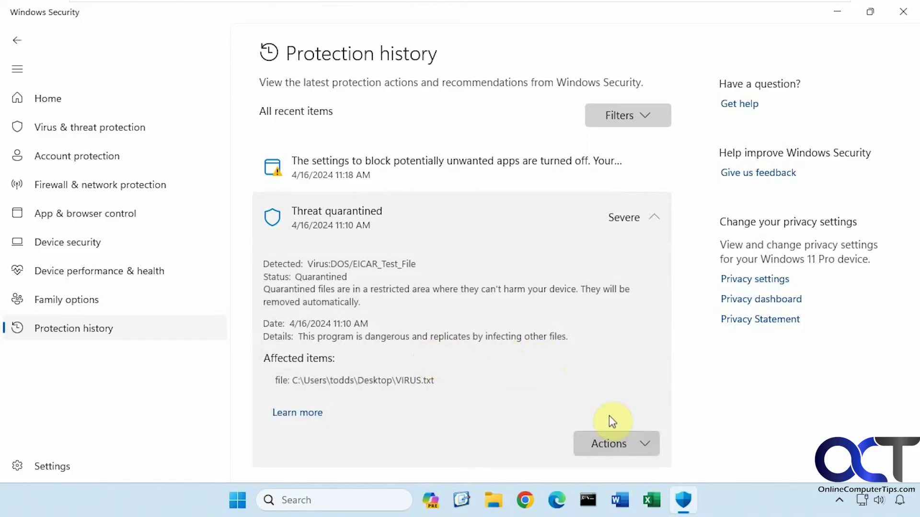
left_click(643, 441)
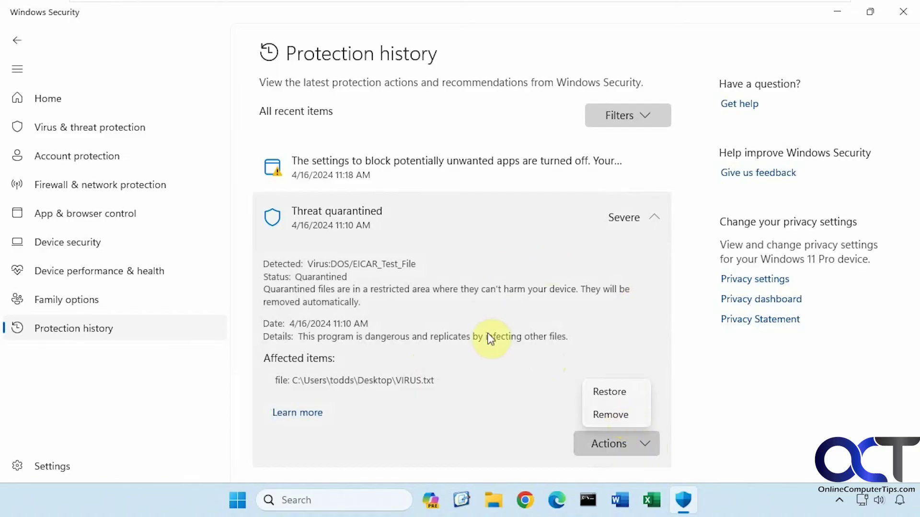
left_click(663, 369)
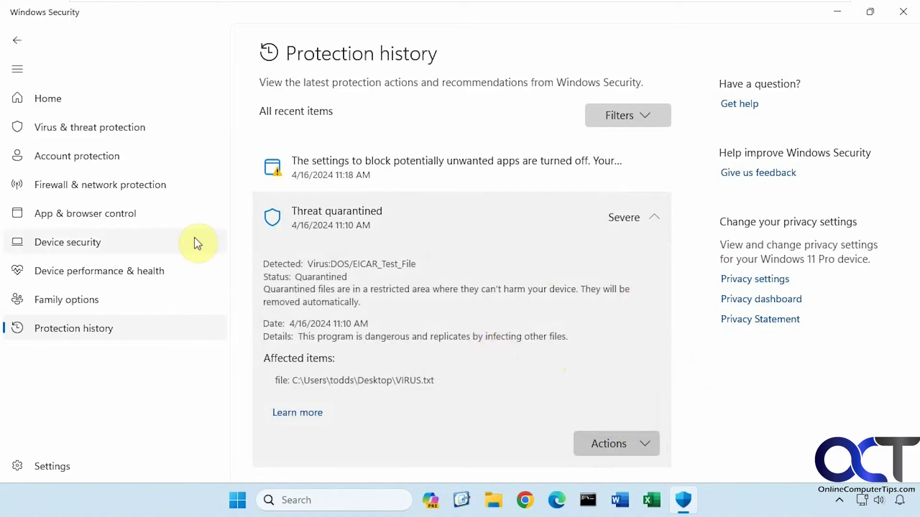
Go back to Virus & threat protection's Scan options and scroll to the offline scan choice
left_click(117, 127)
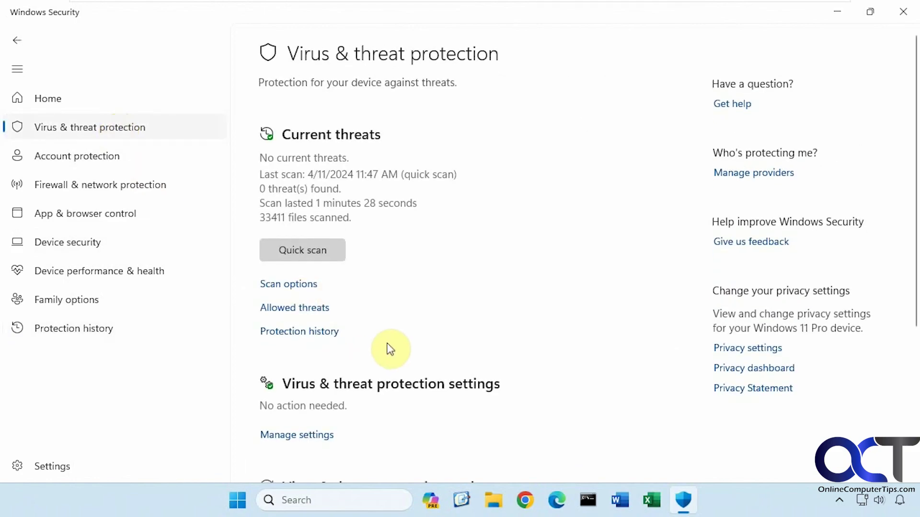
left_click(294, 286)
scroll(386, 324, "down", 3)
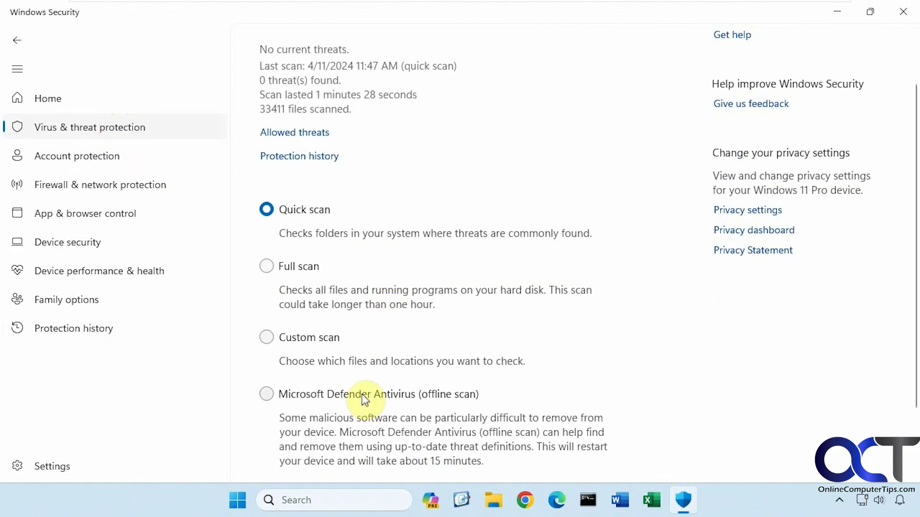